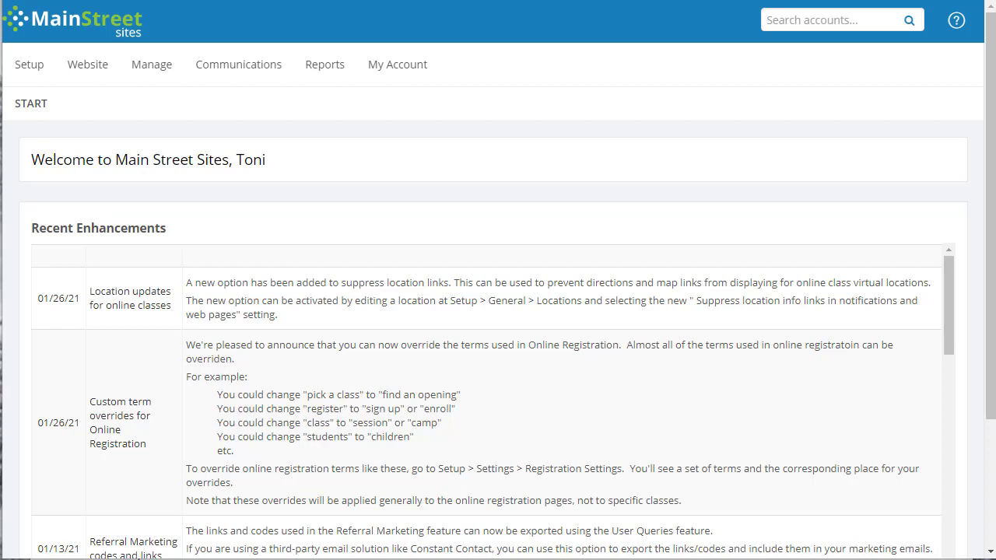
Set My New Semester as the semester shown first on the website and save the setting.
click(42, 74)
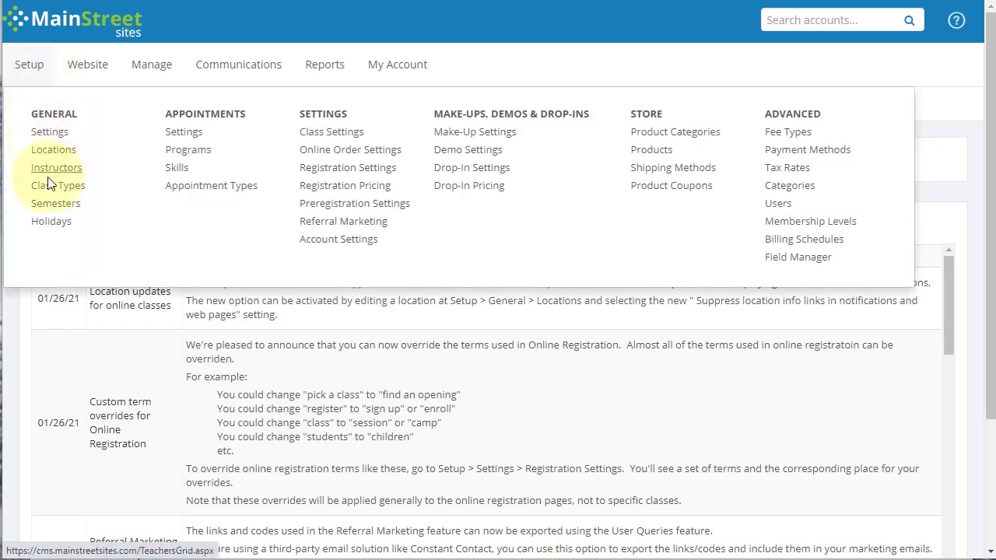
click(134, 238)
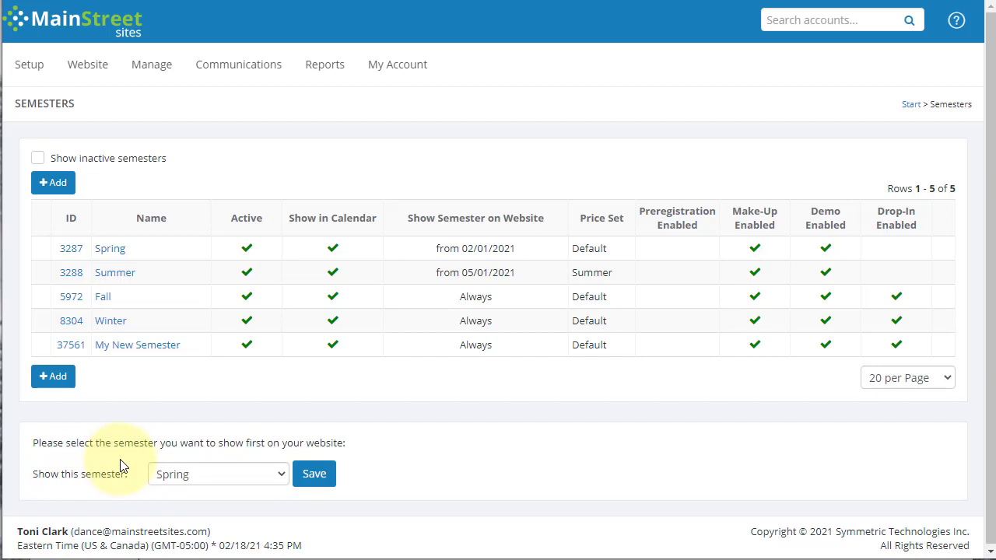
click(182, 476)
click(187, 554)
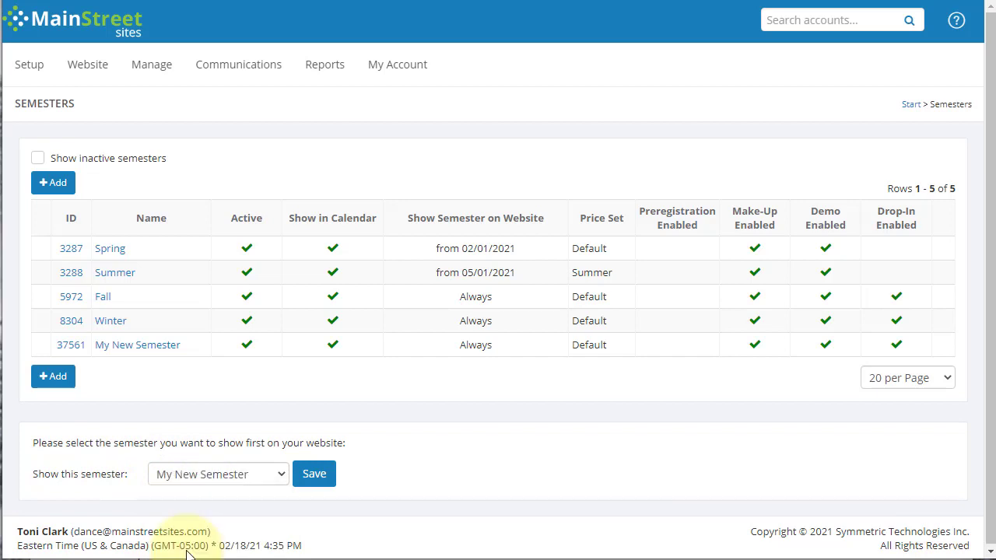
click(314, 474)
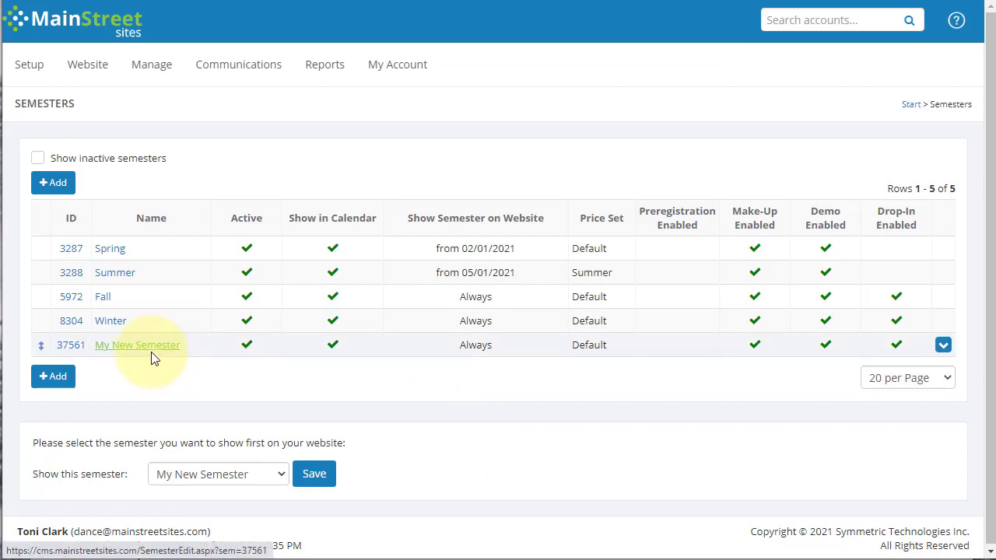
Open the class list, filter it to the Winter semester, and review the classes scheduled there.
mouse_move(151, 74)
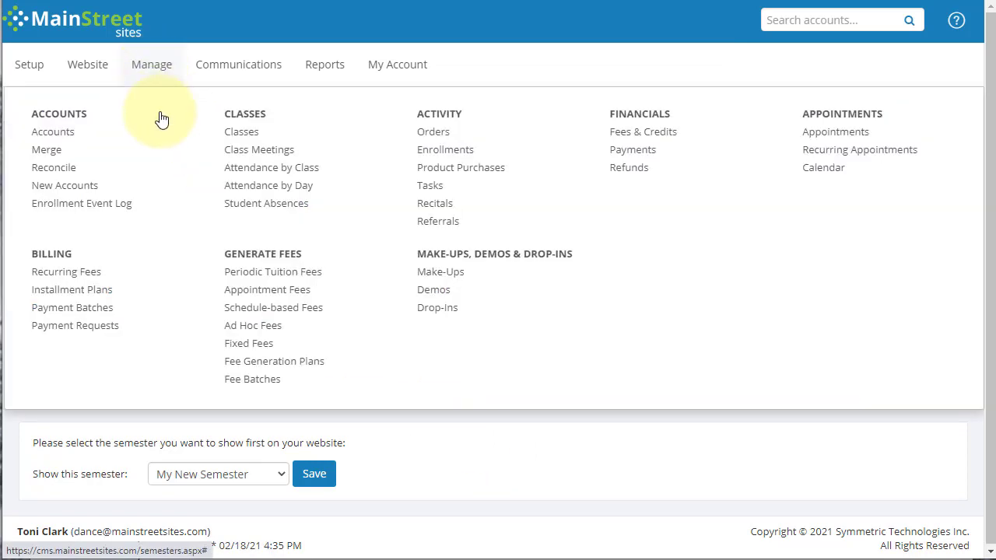
click(241, 133)
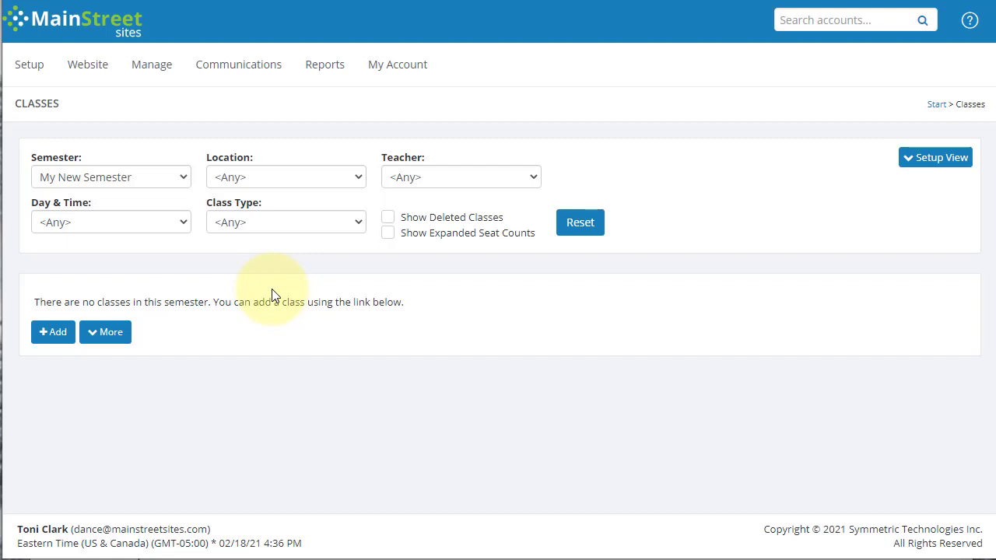
click(98, 184)
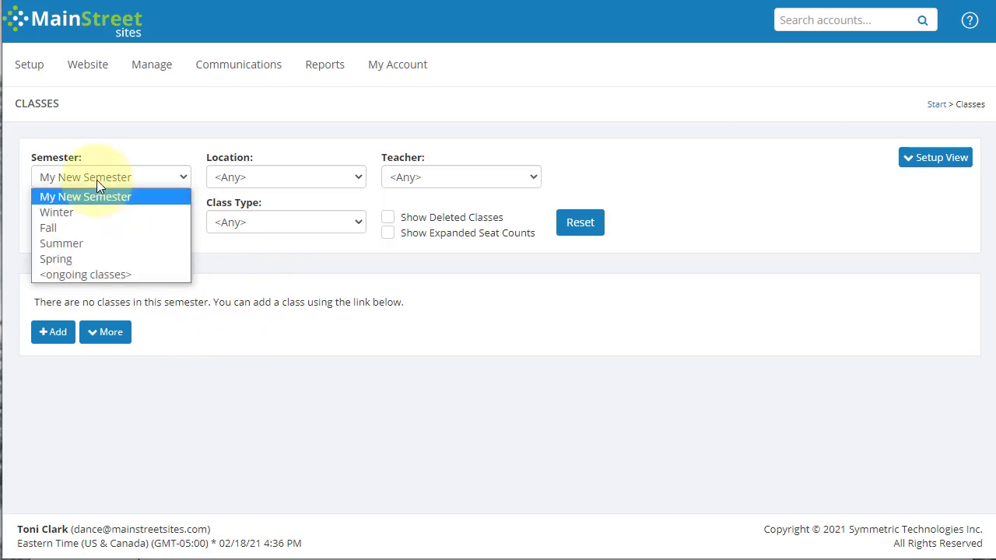
click(88, 212)
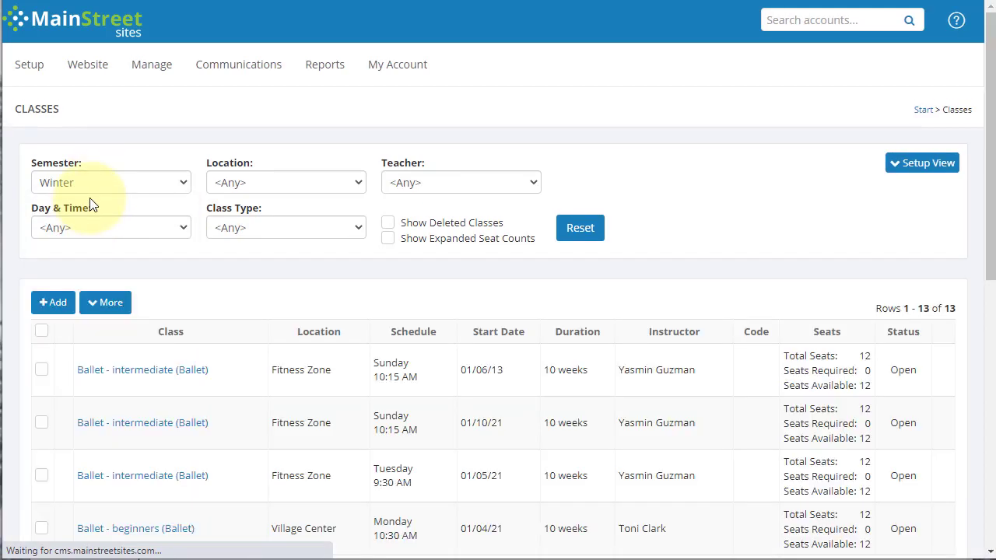
scroll(301, 370, down, 5)
scroll(299, 370, down, 2)
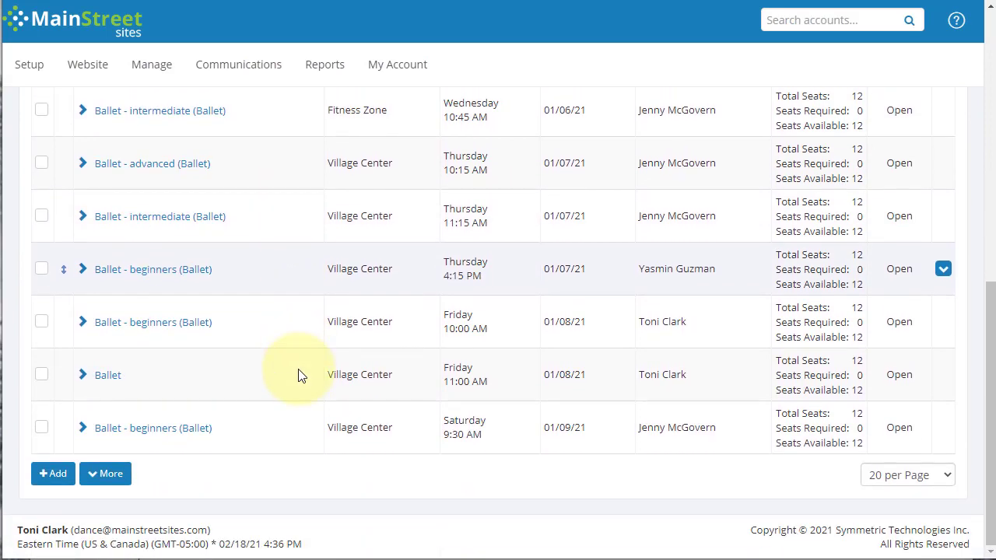
scroll(299, 371, up, 7)
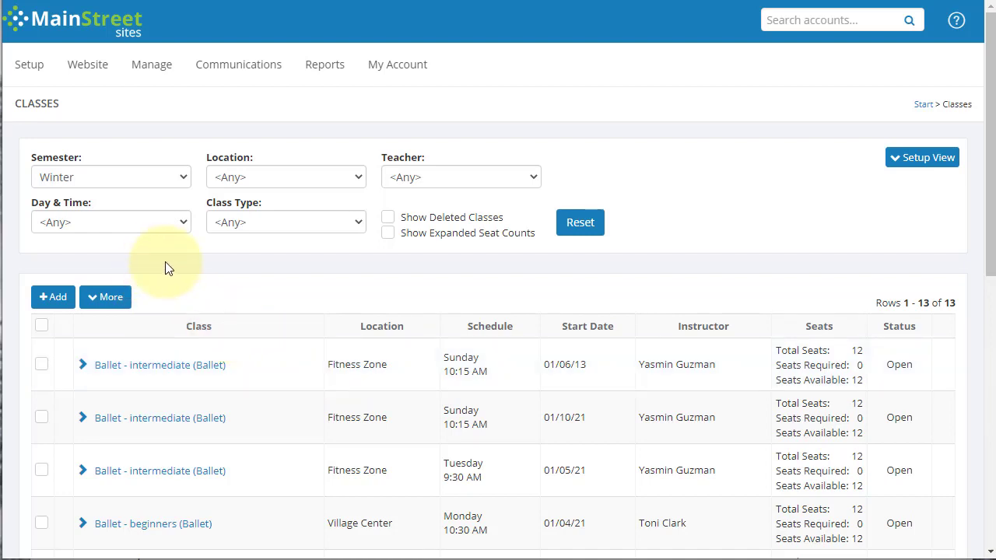
Set up Roll Classes Forward from Winter to My New Semester with a first class start date of 02/22/2021.
click(114, 303)
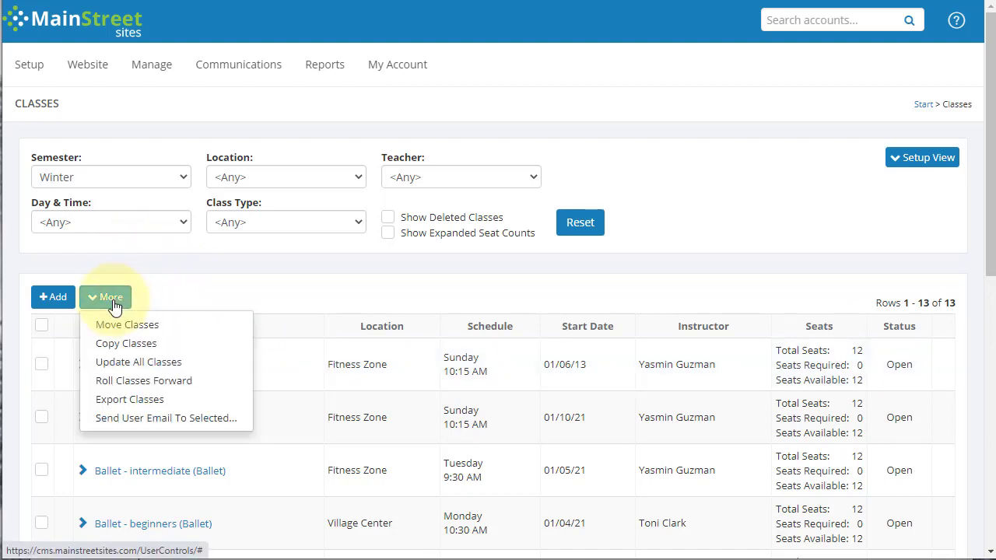
click(118, 382)
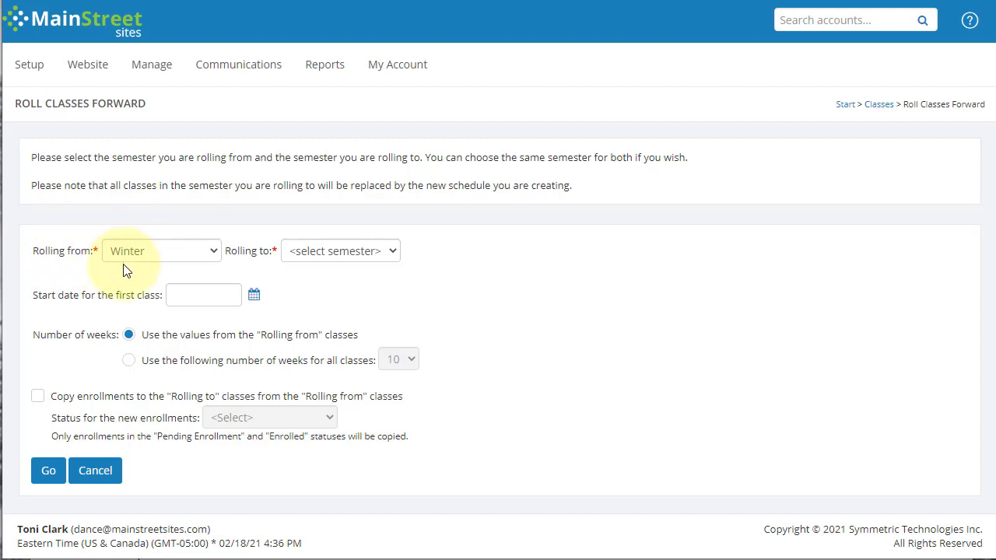
click(328, 253)
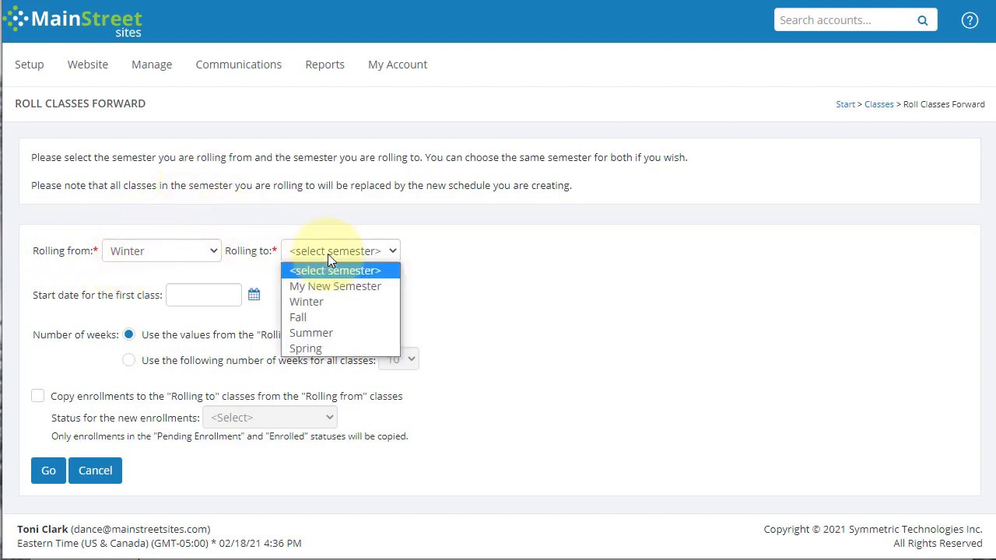
click(329, 286)
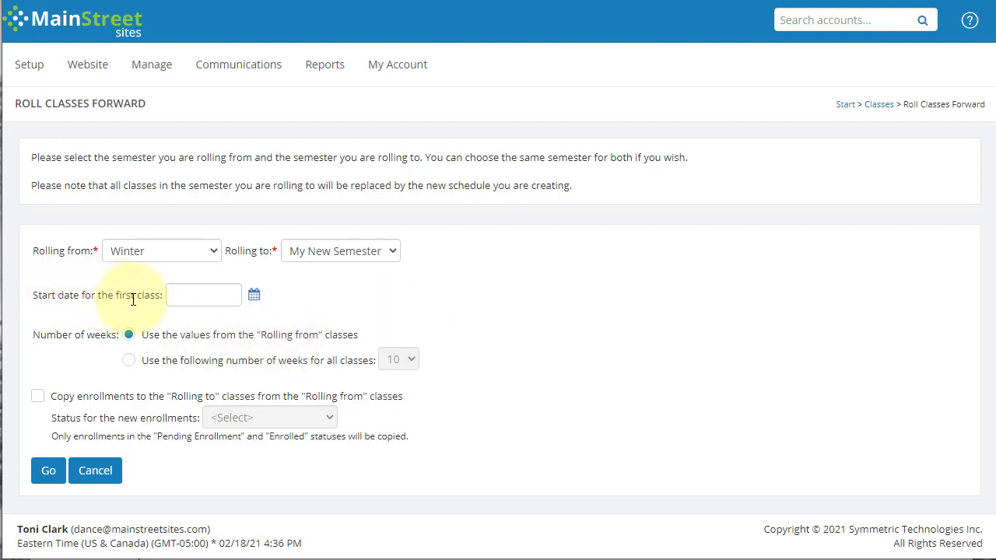
click(255, 295)
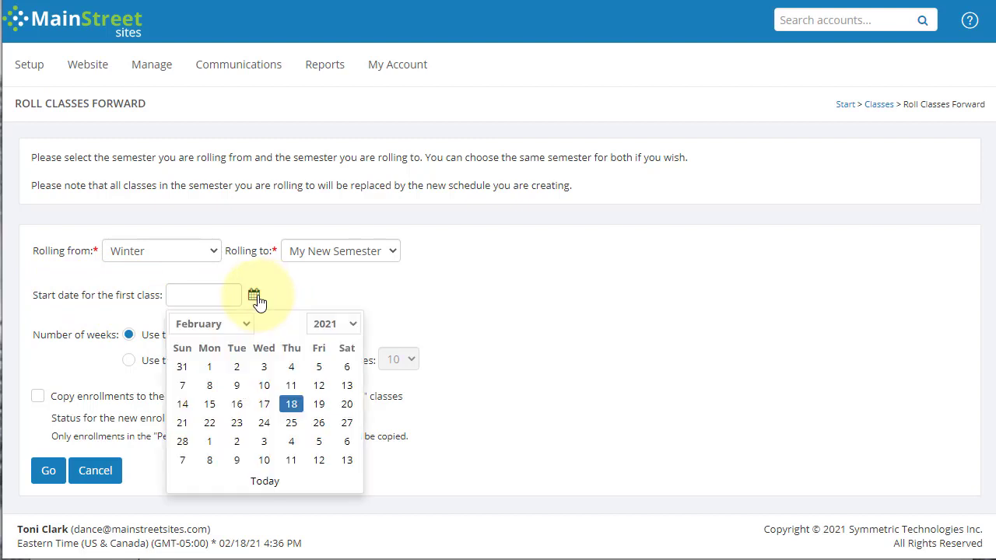
click(211, 424)
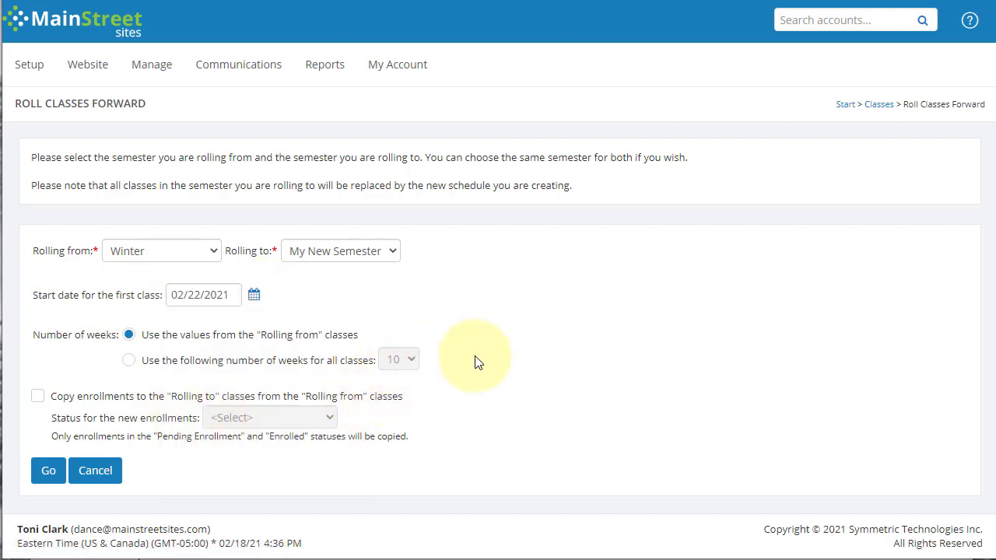
Try a fixed length of 8 weeks for all classes, and return to using the "Rolling from" values.
click(128, 361)
click(396, 363)
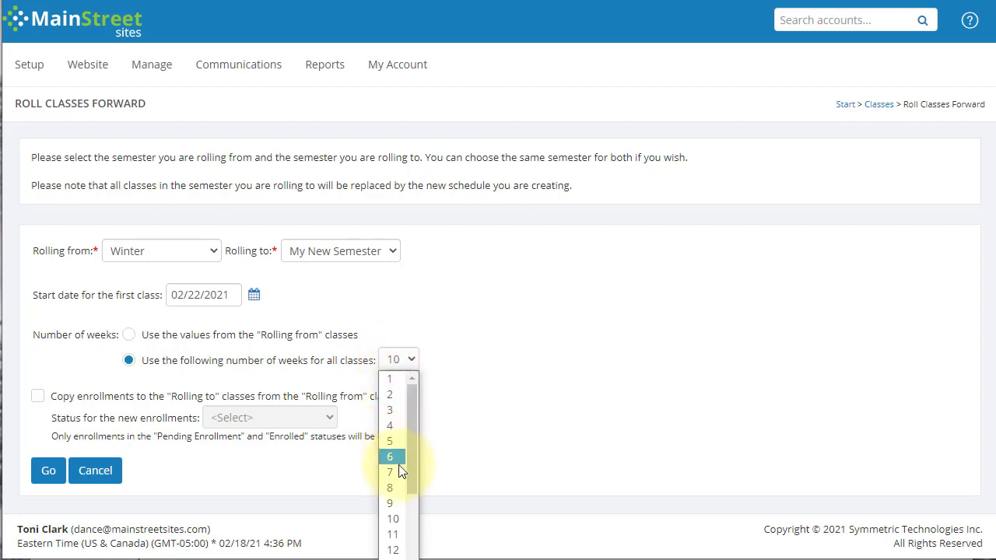
click(393, 487)
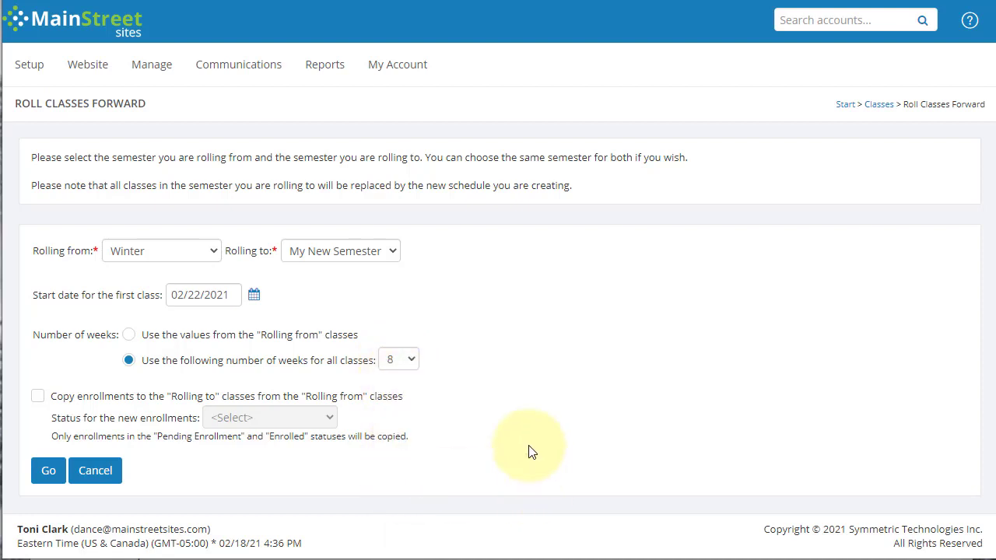
click(128, 335)
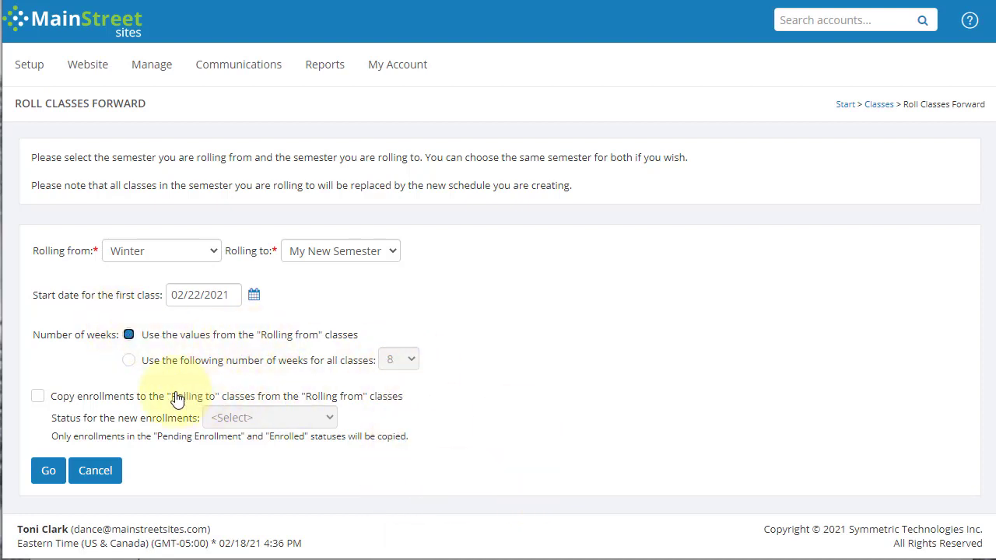
Try copying enrollments with the statuses Pending Enrollment, New (to be reviewed) and Enrolled, and turn enrollment copying back off.
click(37, 397)
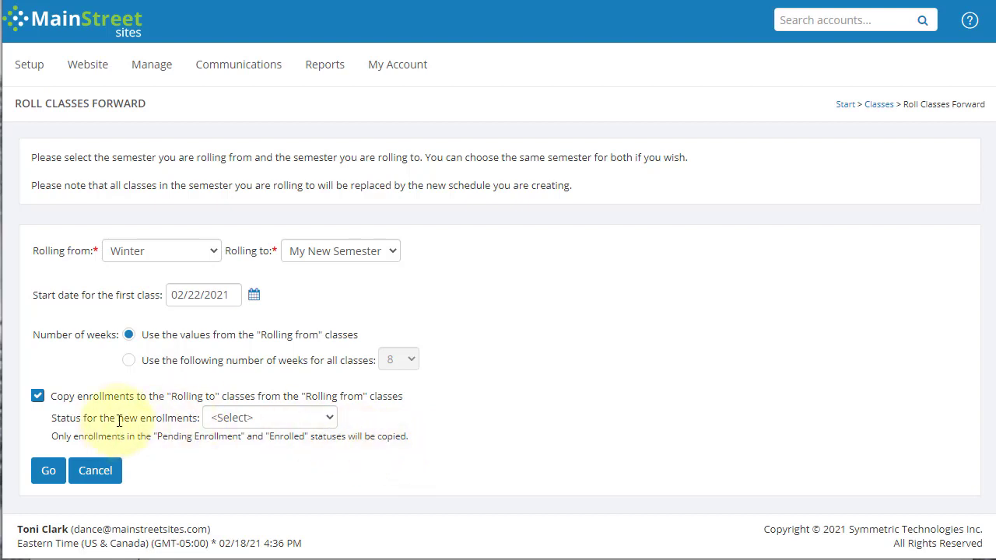
click(260, 423)
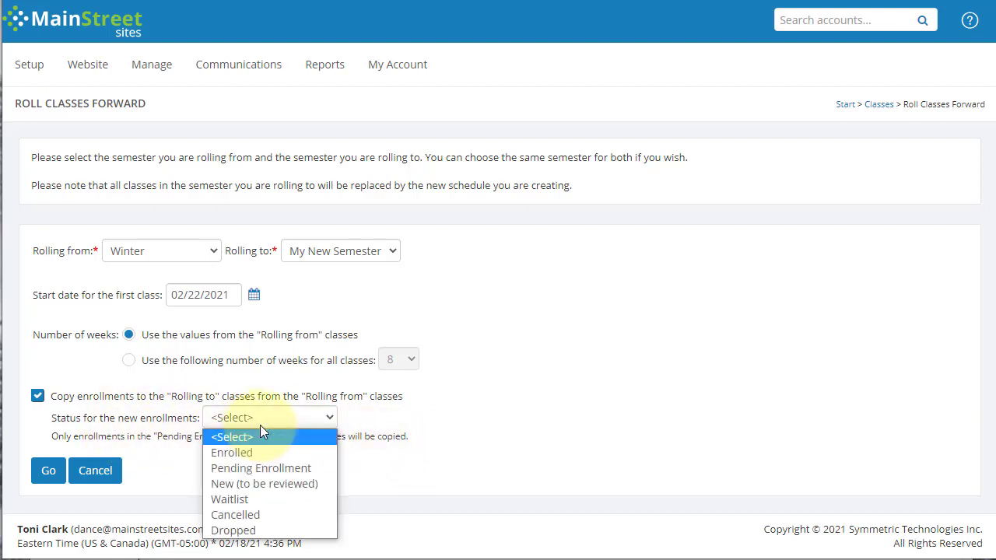
click(243, 467)
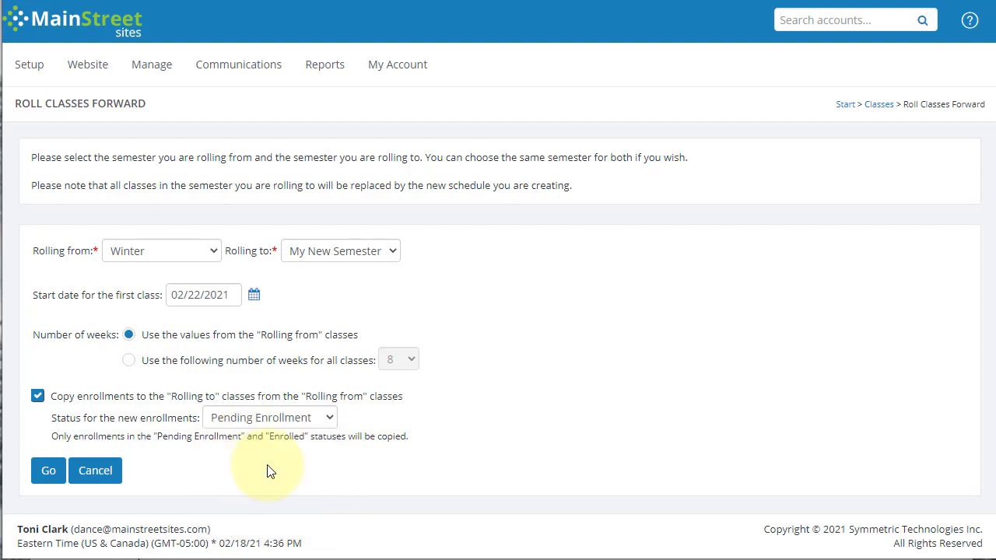
click(291, 417)
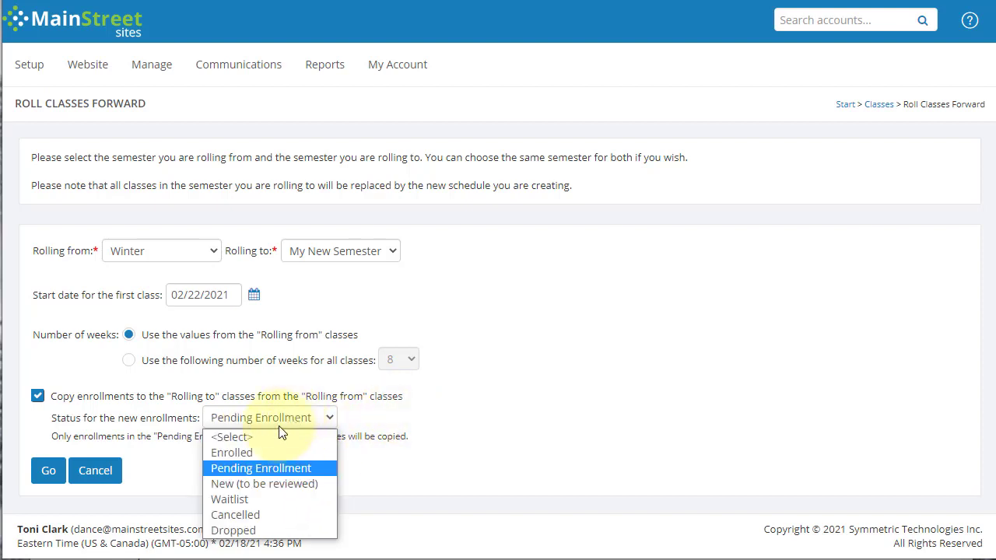
click(274, 480)
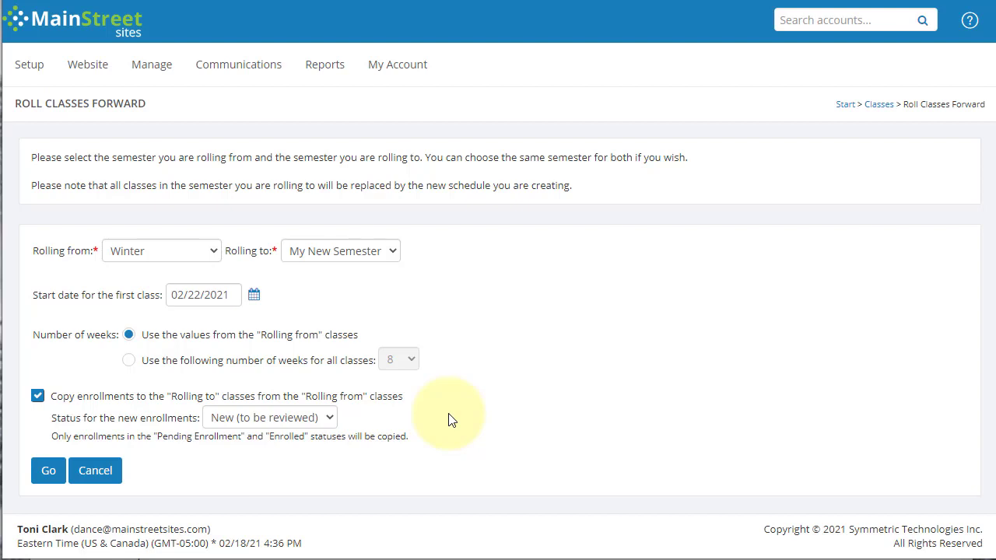
click(329, 418)
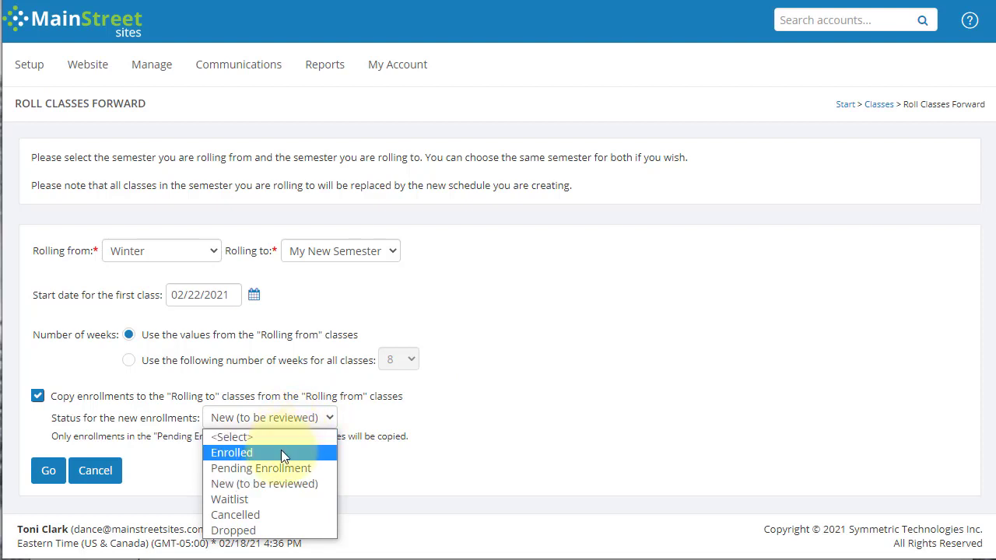
click(281, 451)
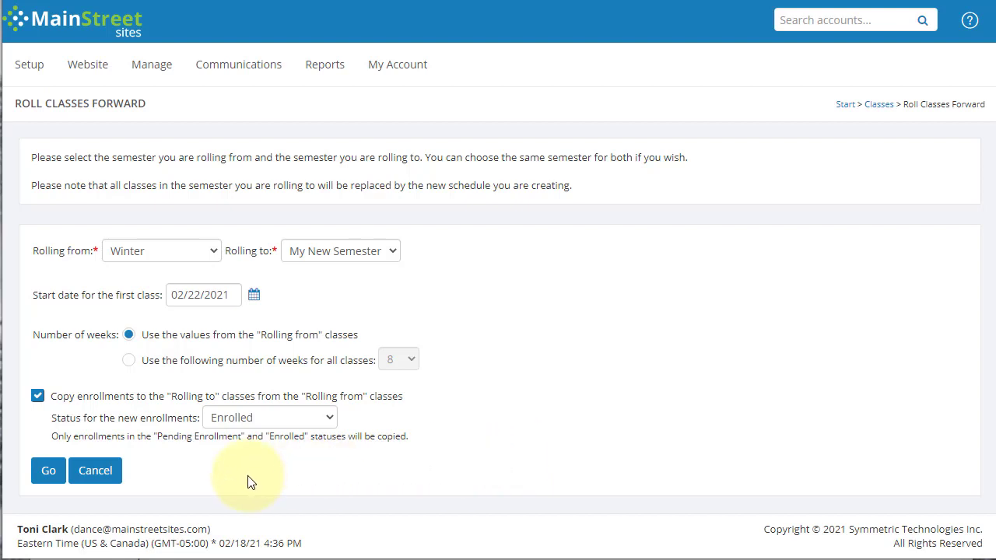
click(38, 397)
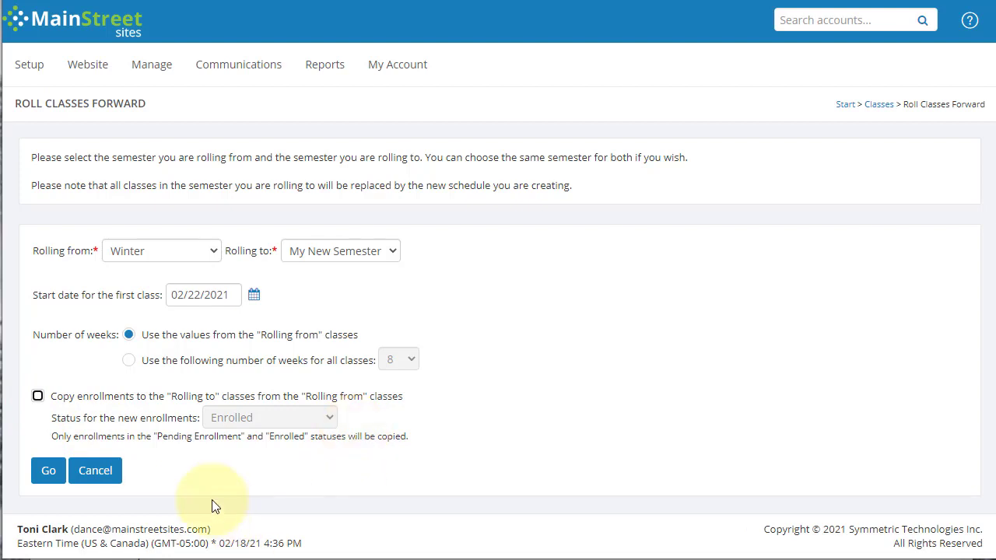
Generate the roll-forward class list and exclude the Ward Street Tuesday 11:00 AM advanced and 4:30 PM beginners ballet classes.
click(45, 474)
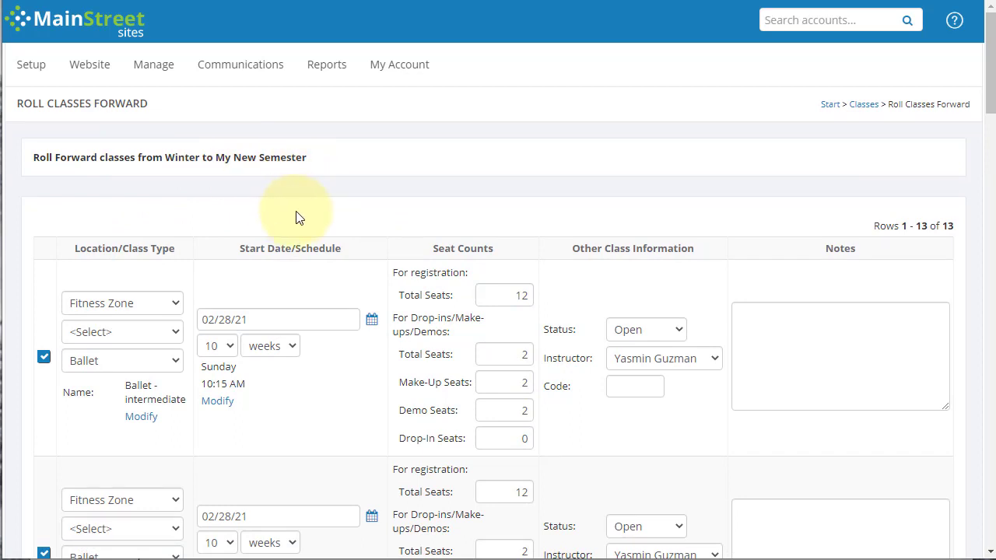
scroll(299, 218, down, 2)
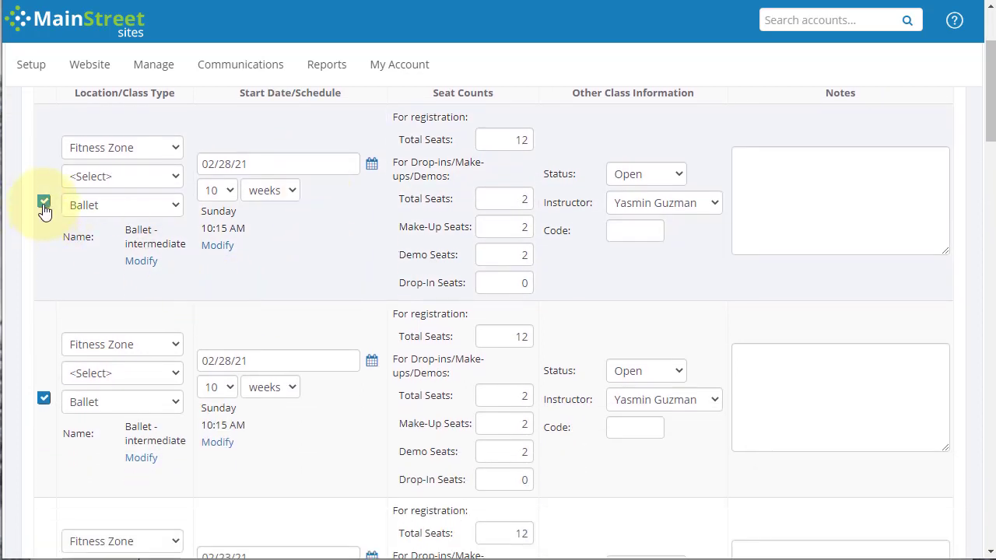
click(44, 204)
click(43, 204)
scroll(55, 233, down, 1)
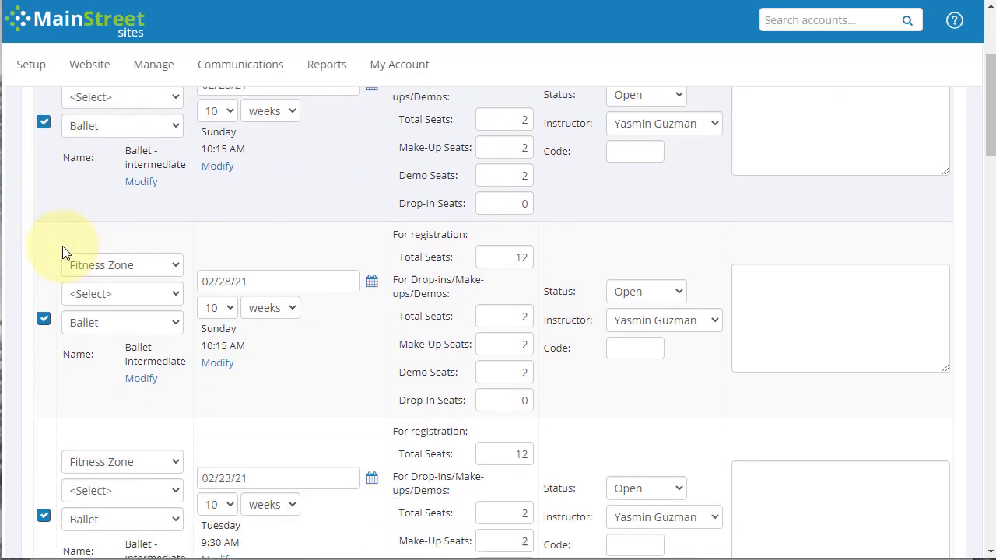
scroll(62, 253, down, 10)
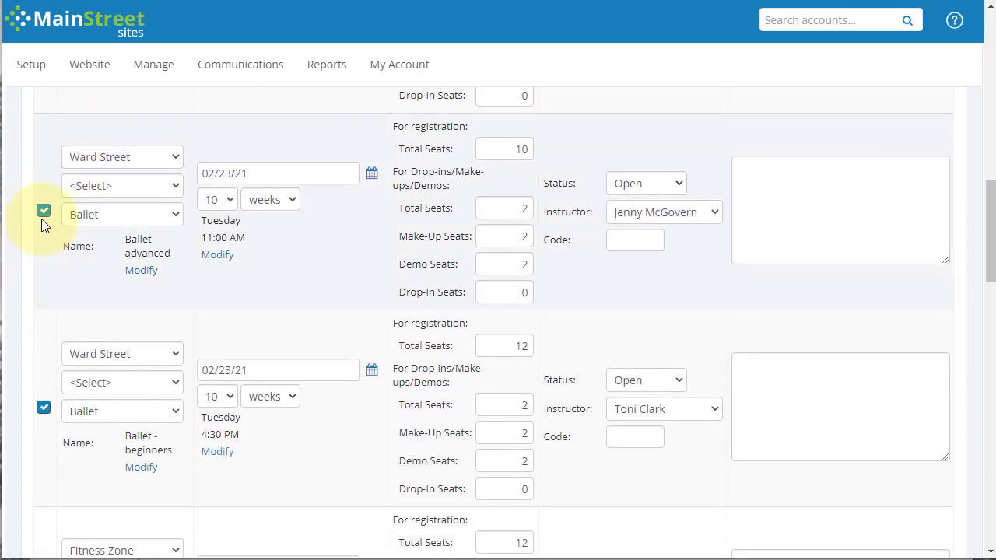
click(44, 211)
click(44, 407)
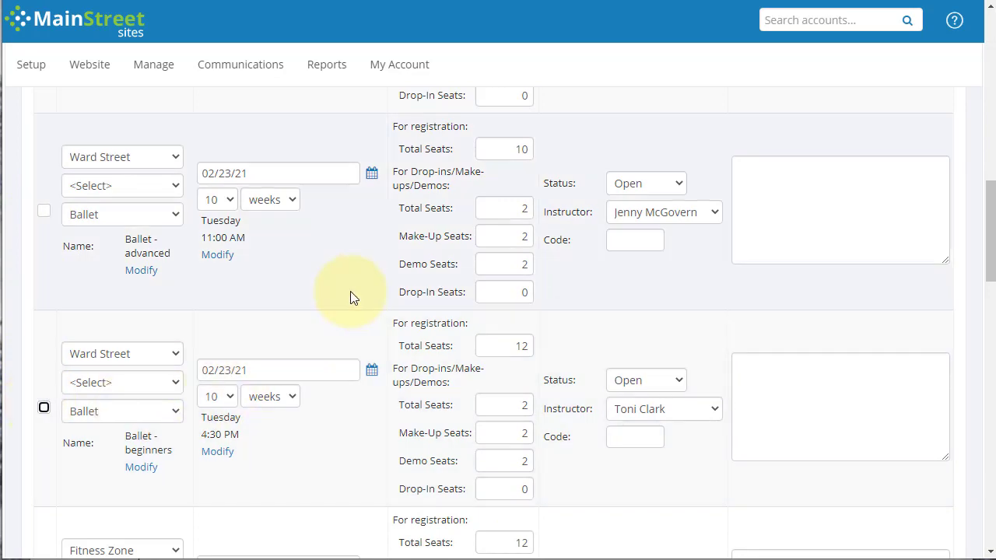
Change the first Ballet - intermediate class's location to The Dance Studio and assign it the second instructor listed.
scroll(351, 291, up, 8)
scroll(351, 304, up, 3)
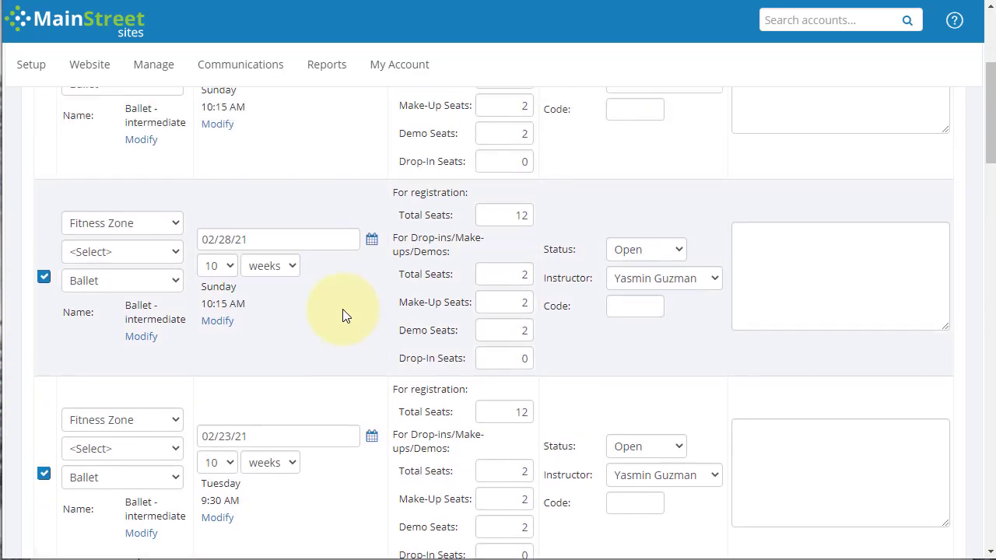
click(152, 226)
click(134, 260)
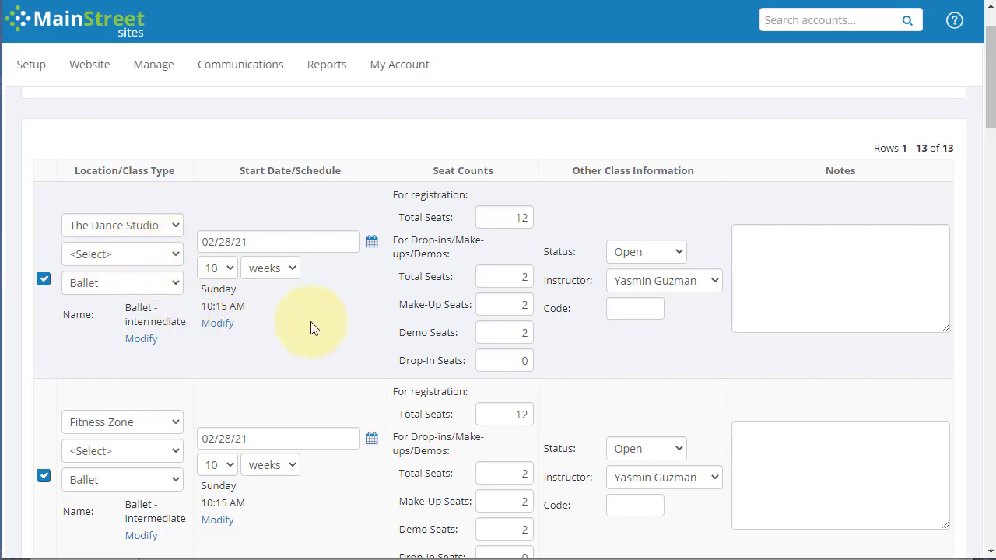
click(647, 277)
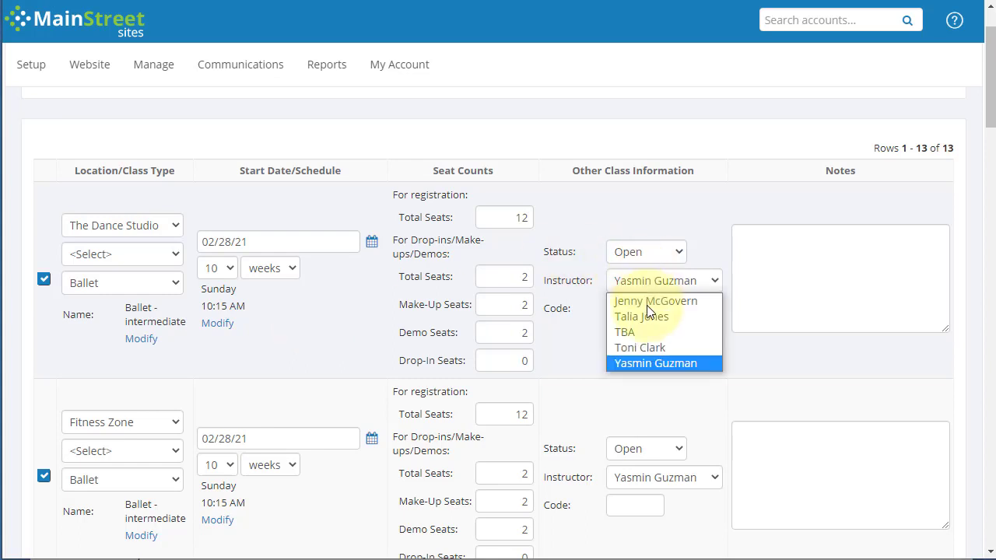
click(647, 314)
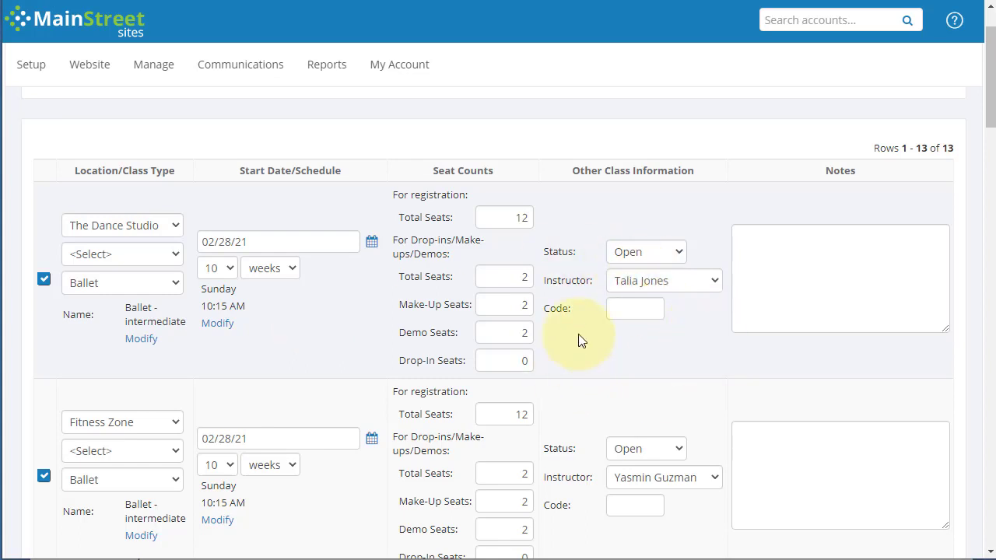
Look over the remaining classes in the roll-forward list and roll the selected classes forward into My New Semester.
click(492, 218)
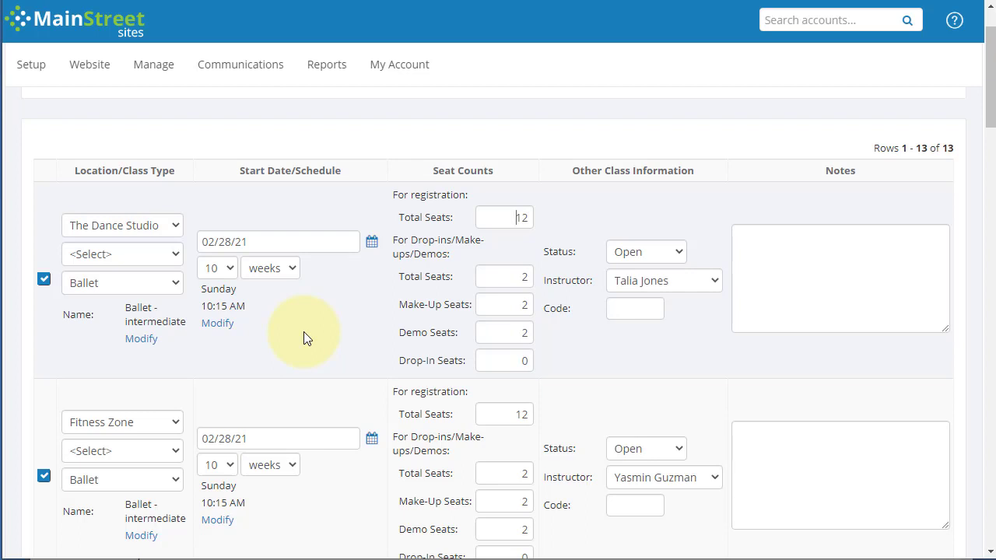
scroll(304, 332, down, 3)
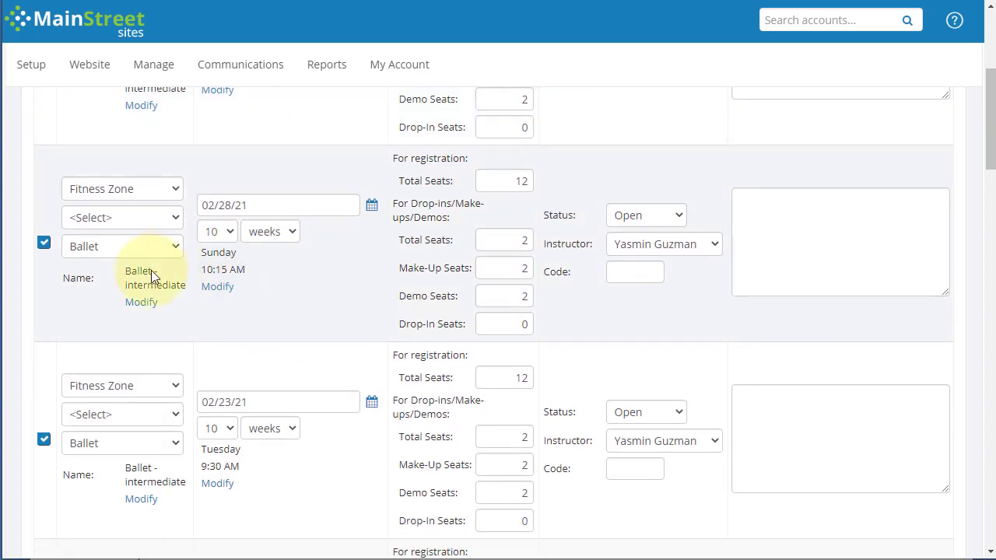
scroll(122, 333, down, 10)
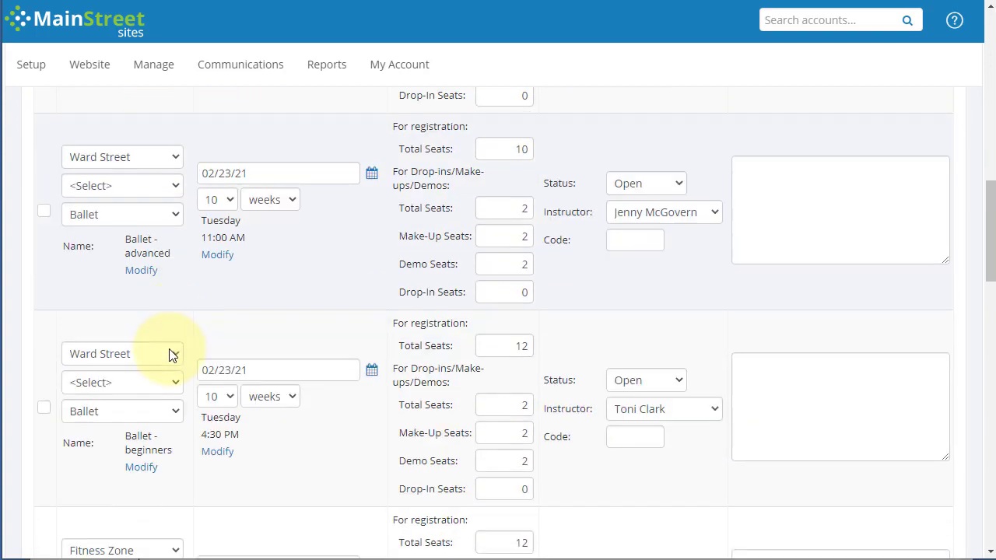
scroll(189, 359, down, 15)
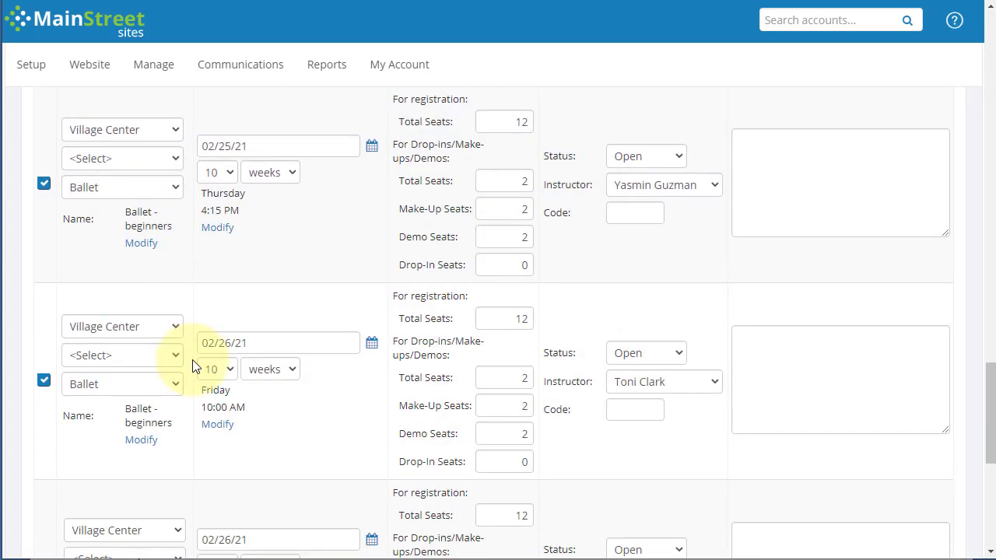
scroll(195, 366, down, 1)
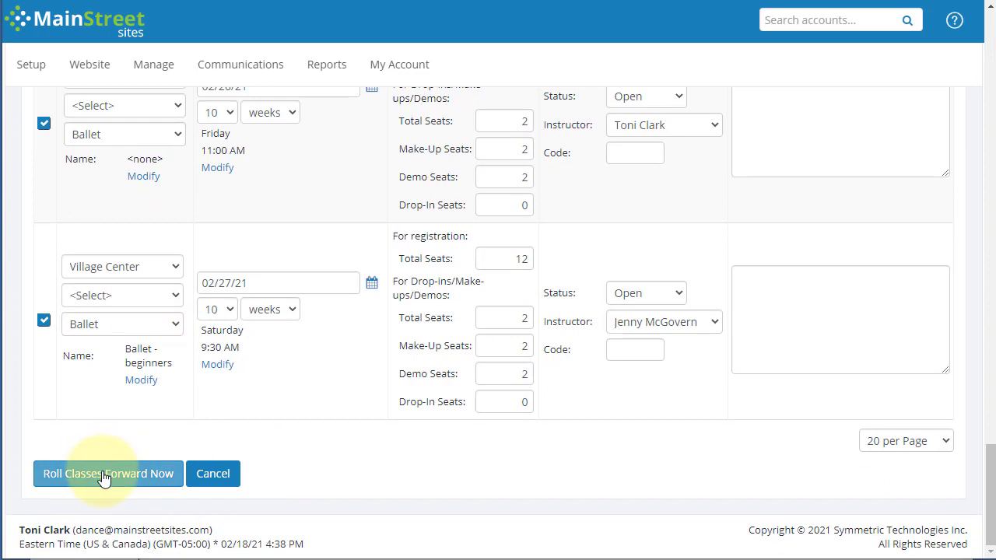
click(103, 477)
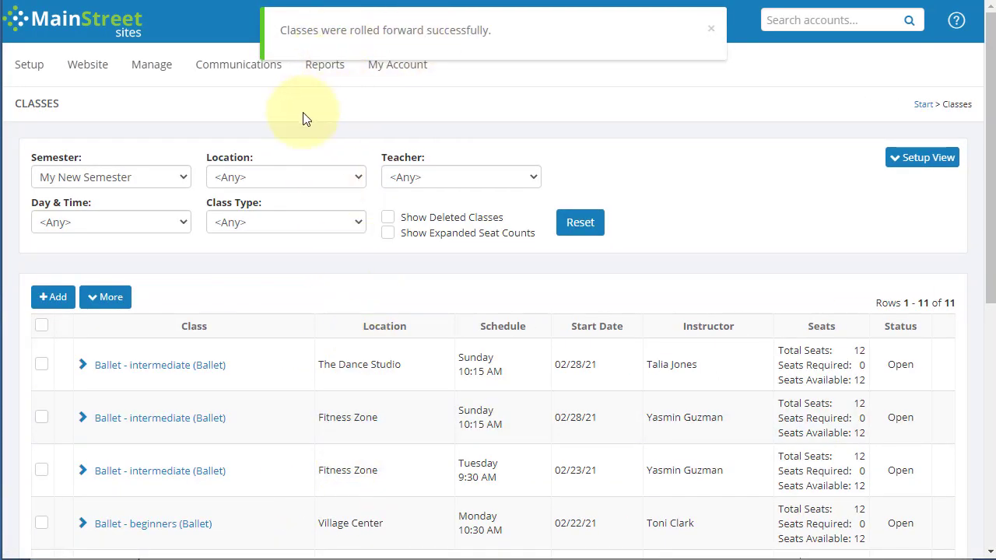
Review My New Semester's class list and the additional info of the Sunday Ballet - intermediate class at The Dance Studio, leaving without saving.
click(105, 134)
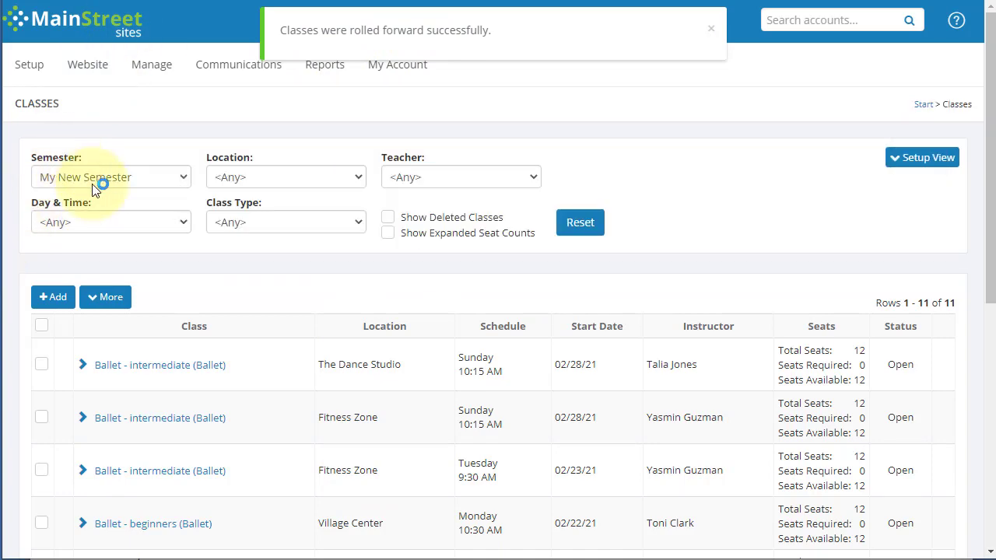
scroll(249, 340, down, 1)
scroll(247, 339, down, 5)
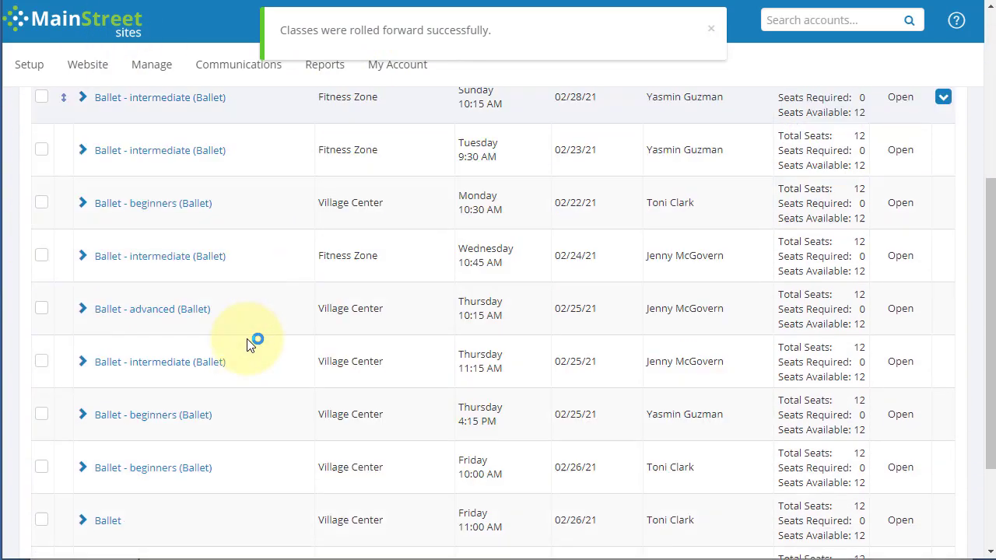
scroll(247, 338, up, 5)
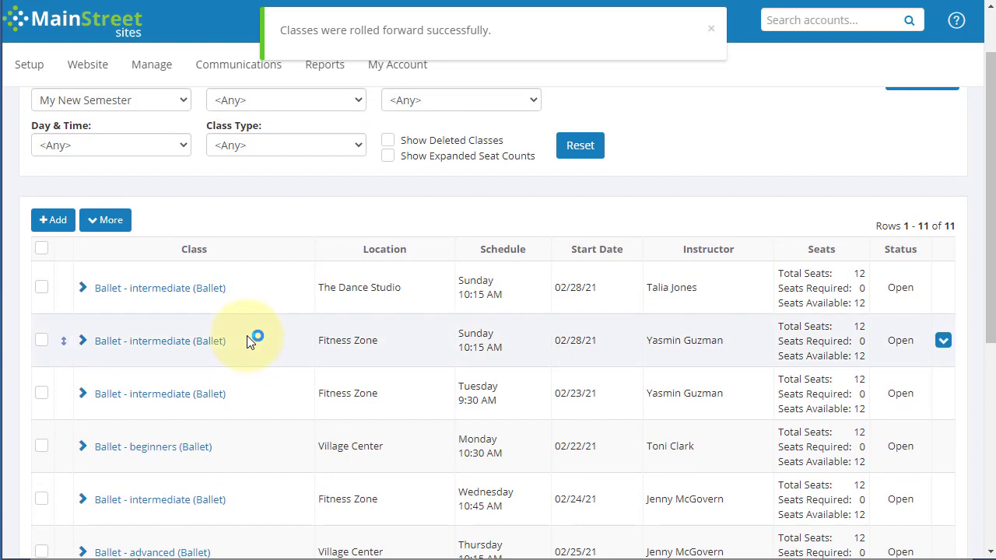
click(141, 294)
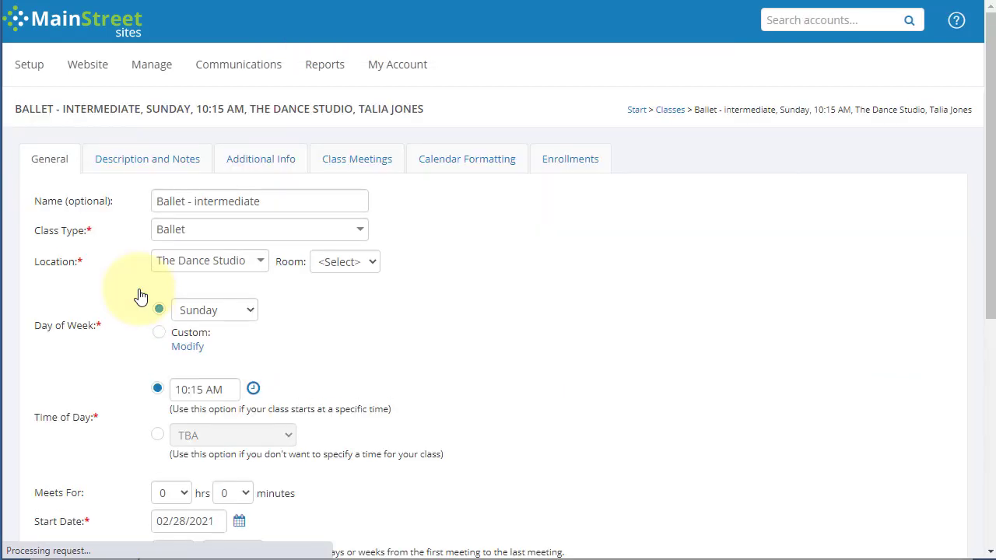
click(185, 159)
click(246, 158)
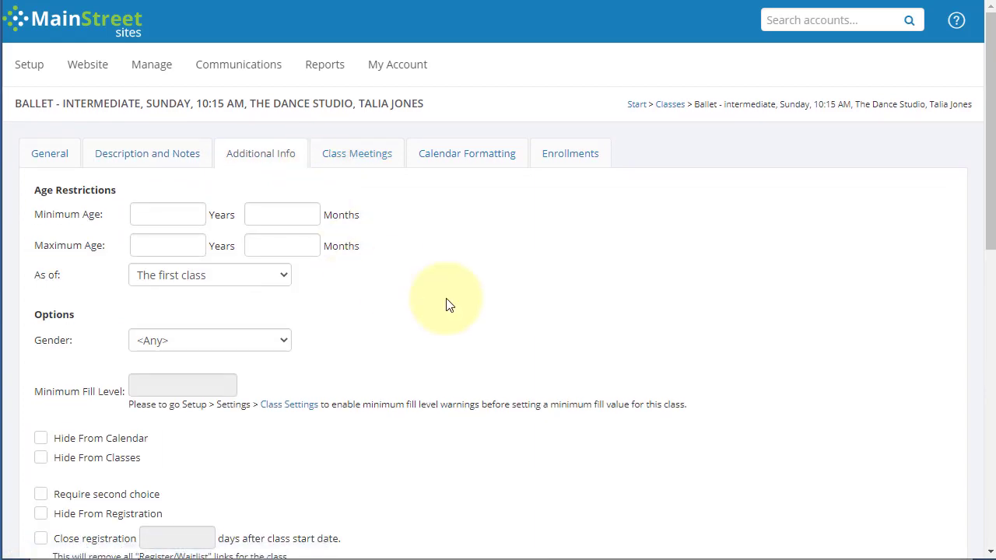
scroll(451, 296, down, 6)
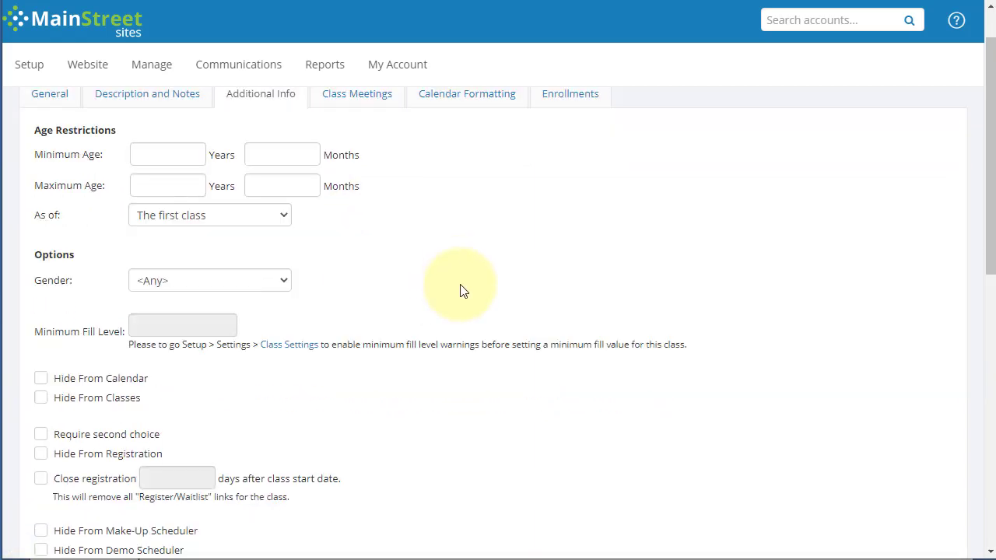
scroll(447, 292, down, 3)
click(125, 474)
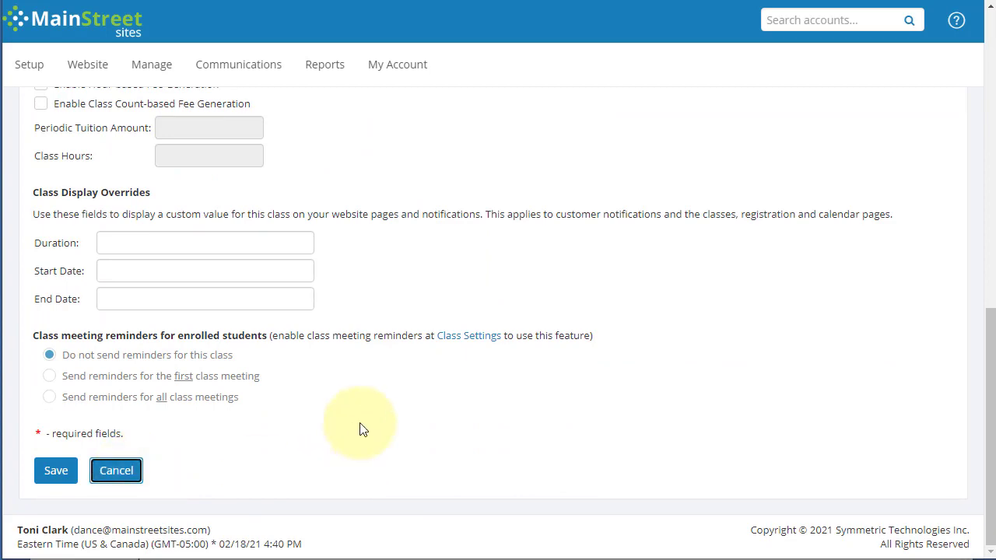